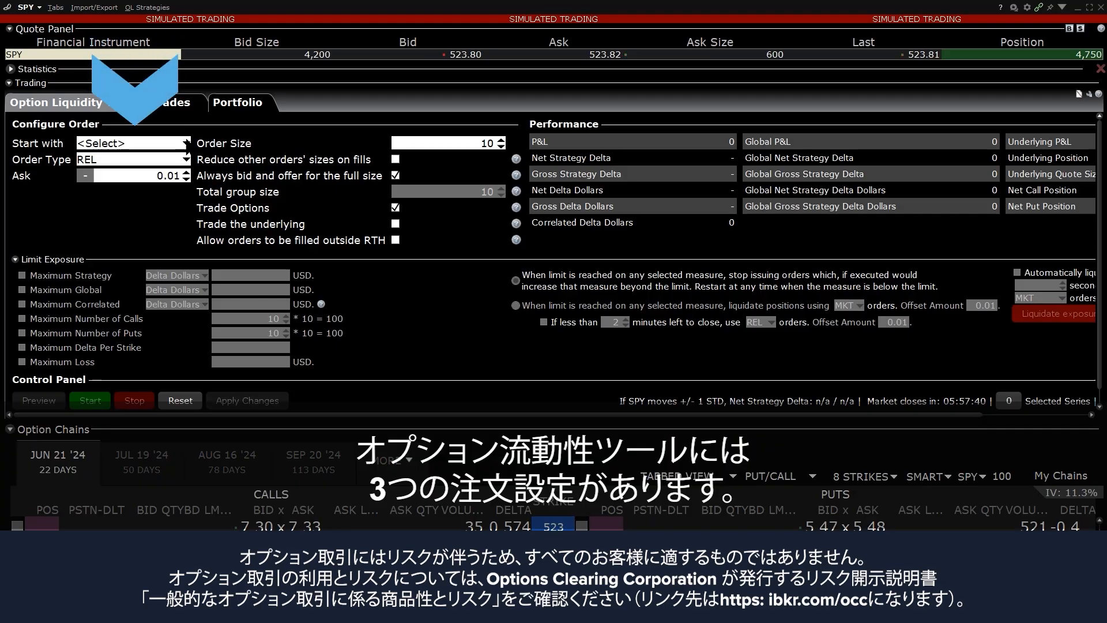
Set the SPY order configuration to start with Buy And Sell Orders
{"action": "left_click", "coordinate": [186, 143]}
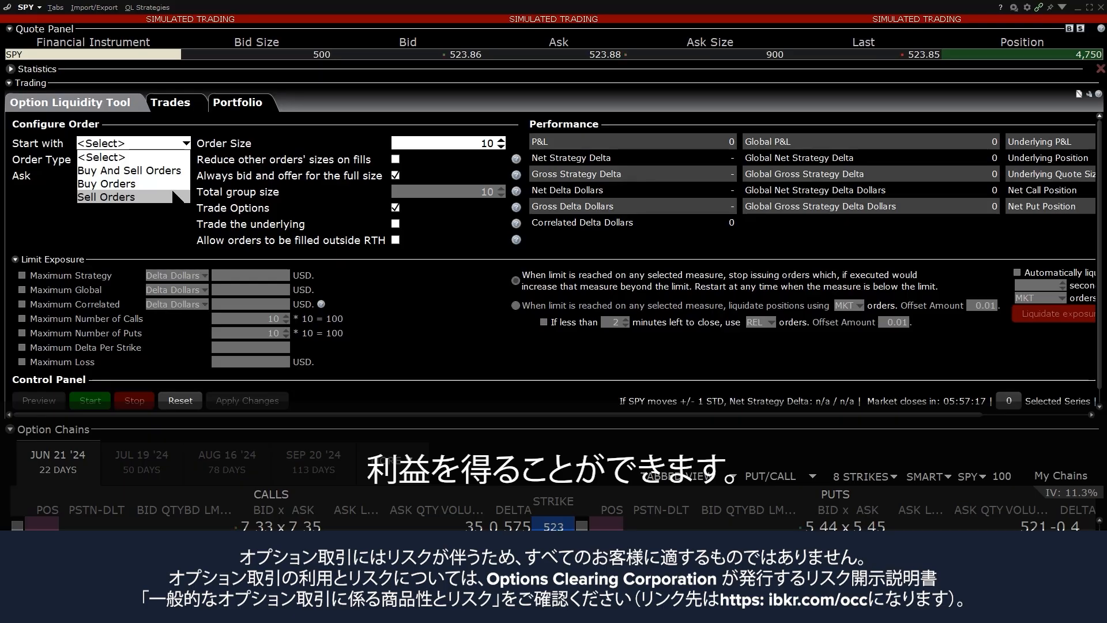
{"action": "left_click", "coordinate": [168, 171]}
{"action": "key", "text": "space"}
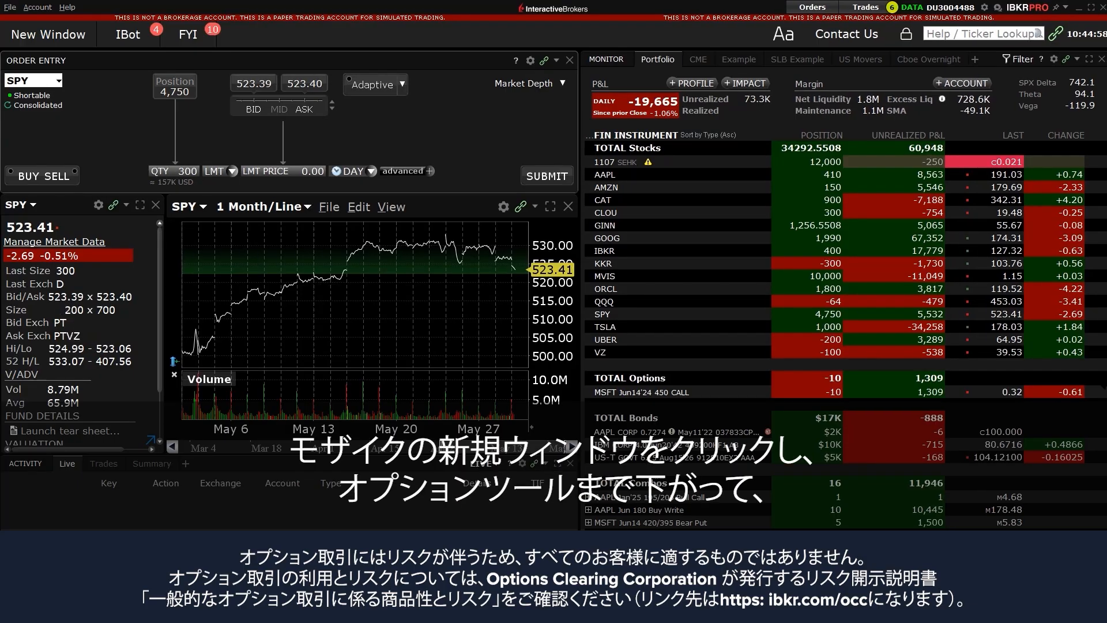
Open the Option Liquidity Tool from the advanced option tools in a new window
{"action": "left_click", "coordinate": [48, 34]}
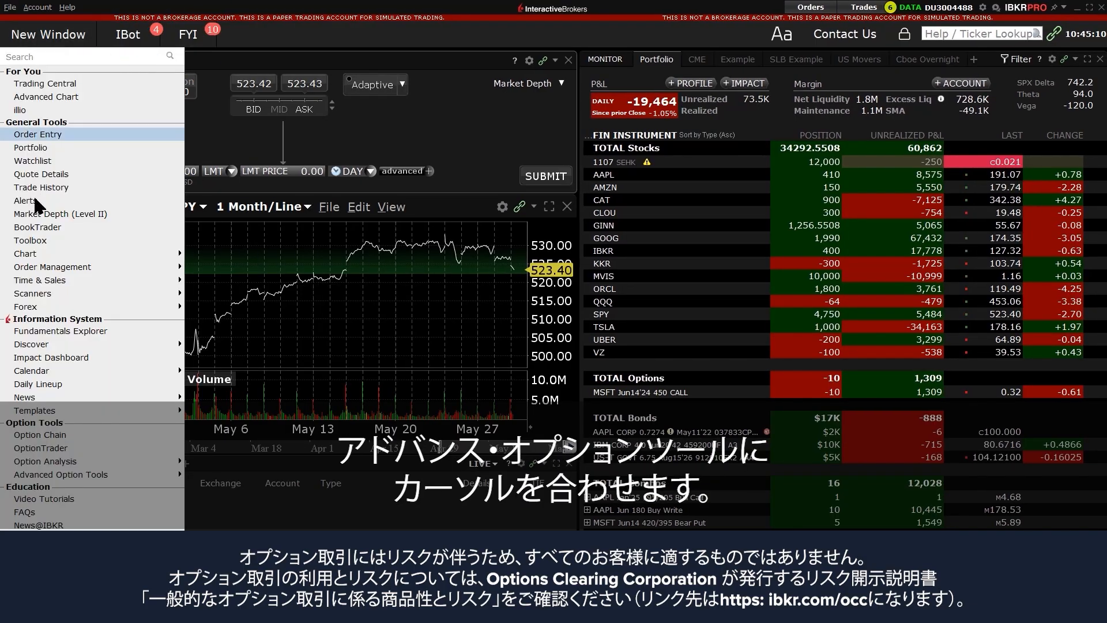
{"action": "mouse_move", "coordinate": [118, 475]}
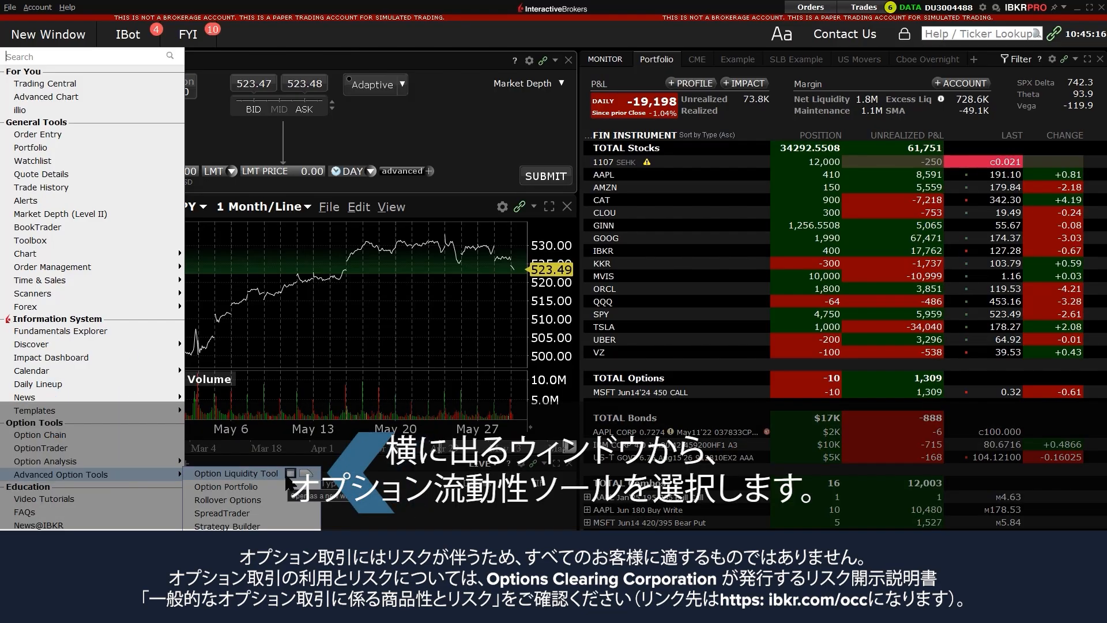
{"action": "left_click", "coordinate": [290, 474]}
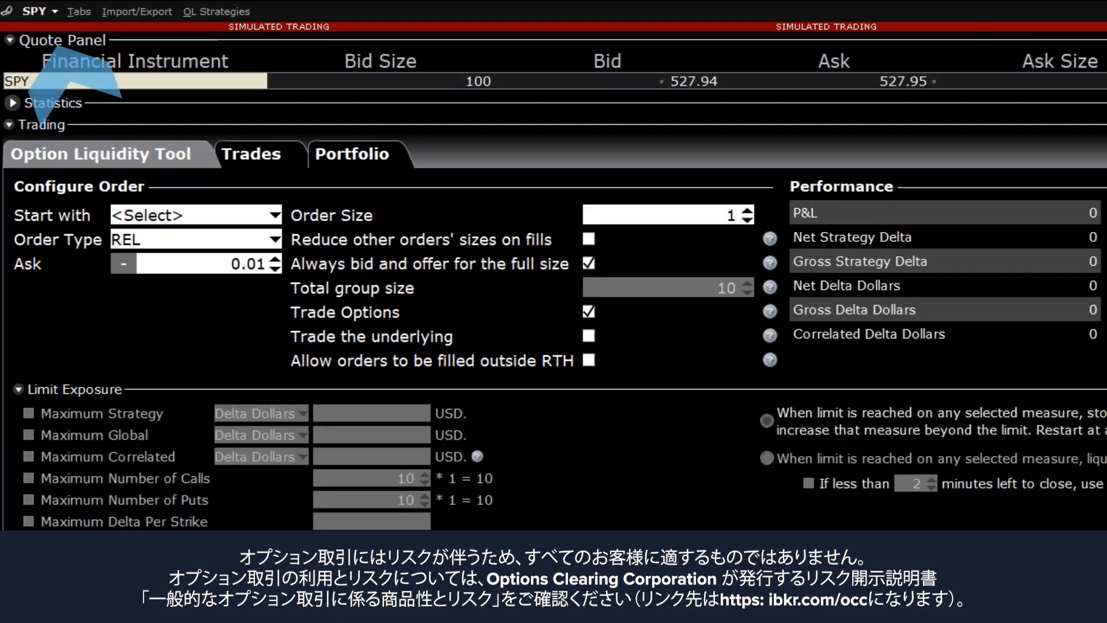
Load NVDA as a SMART-routed stock for the strategy and collapse the Statistics section
{"action": "left_click", "coordinate": [27, 12]}
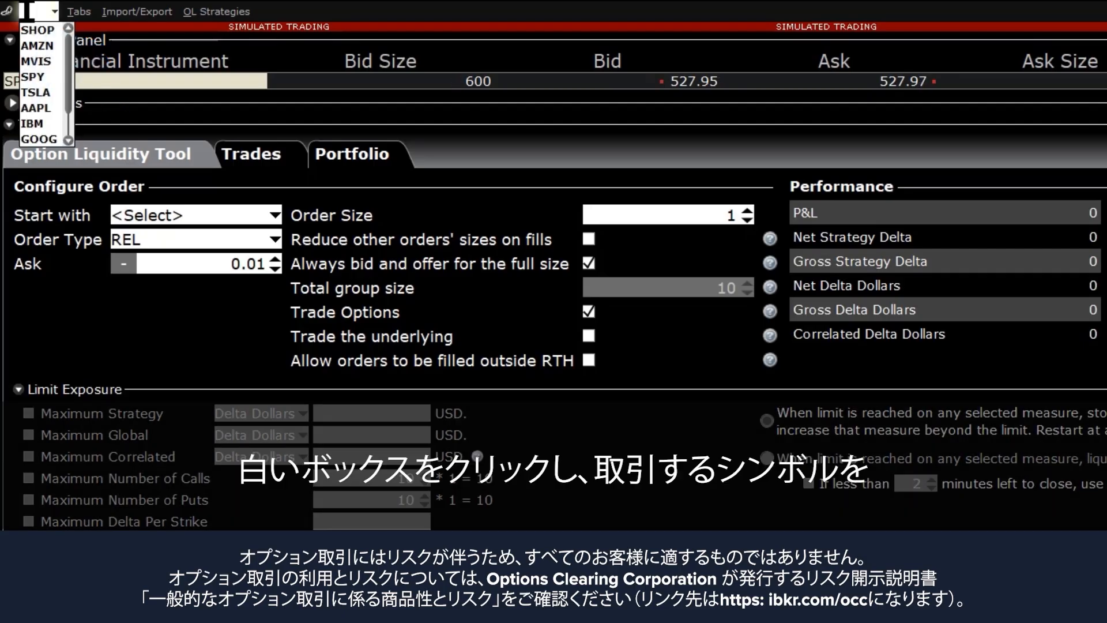
{"action": "type", "text": "NVDA"}
{"action": "key", "text": "Return"}
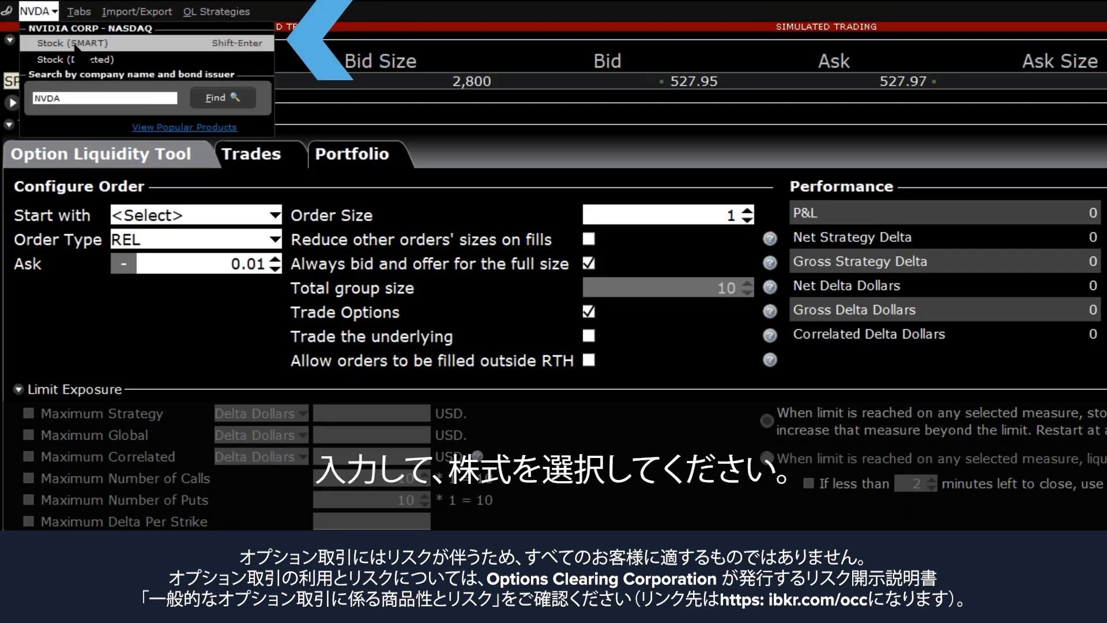
{"action": "left_click", "coordinate": [72, 44]}
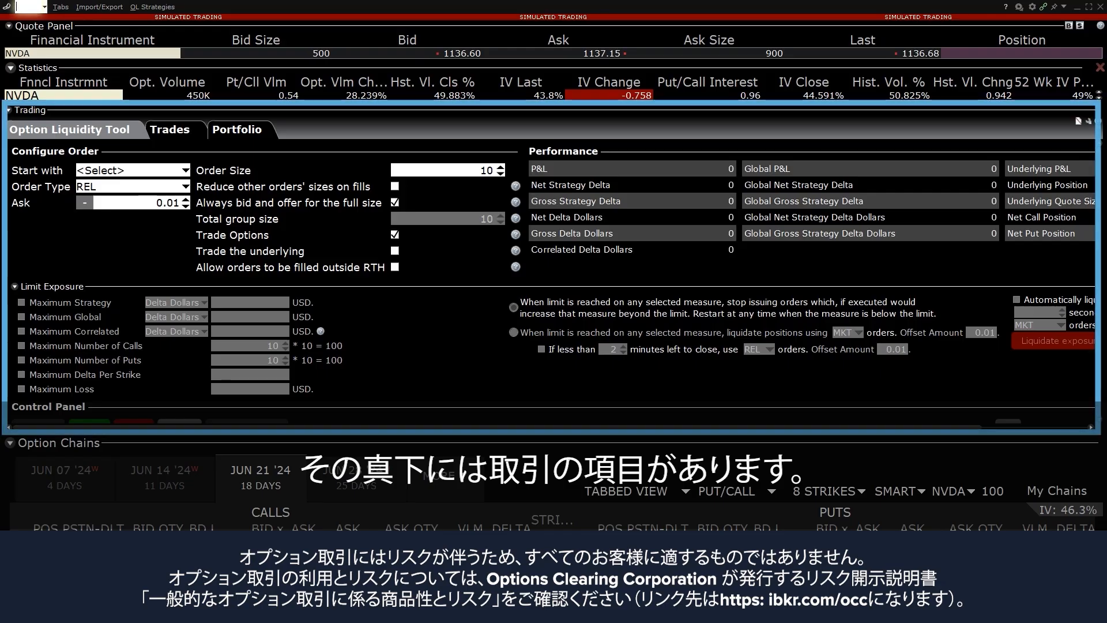
{"action": "left_click", "coordinate": [9, 69]}
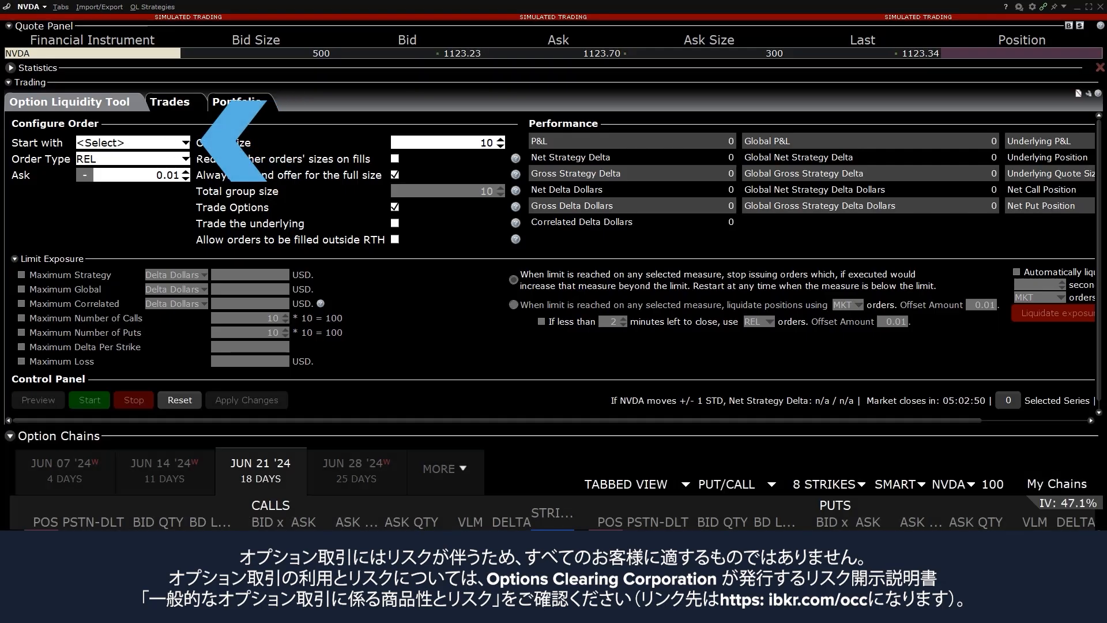
Examine the starting order choices, the order types with REL kept, and the help for reducing other orders' sizes on fills
{"action": "left_click", "coordinate": [185, 143]}
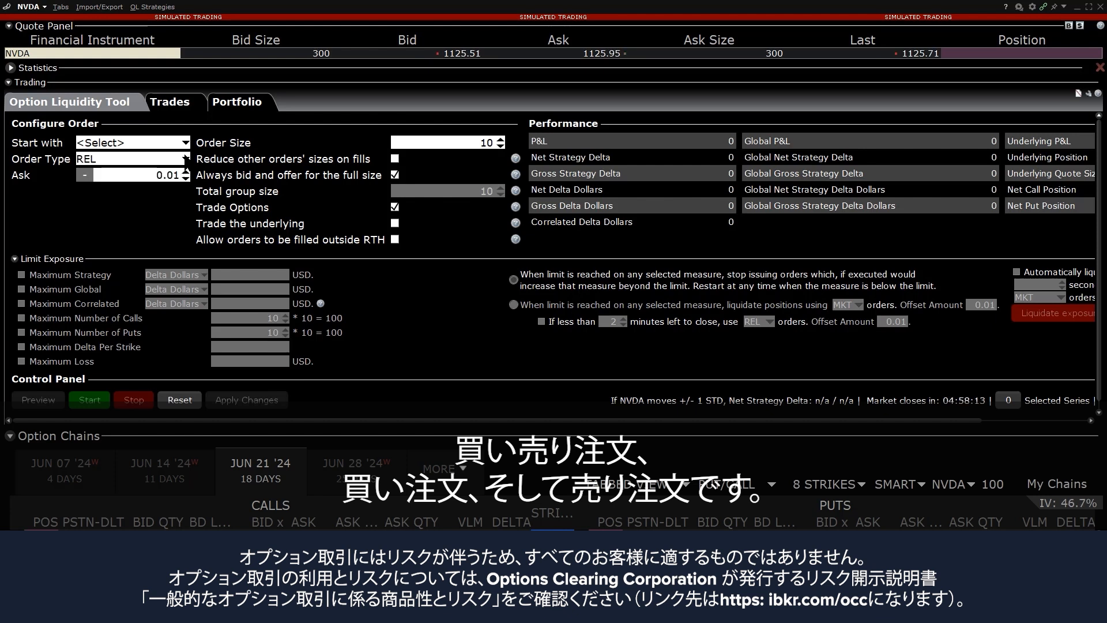
{"action": "left_click", "coordinate": [186, 159]}
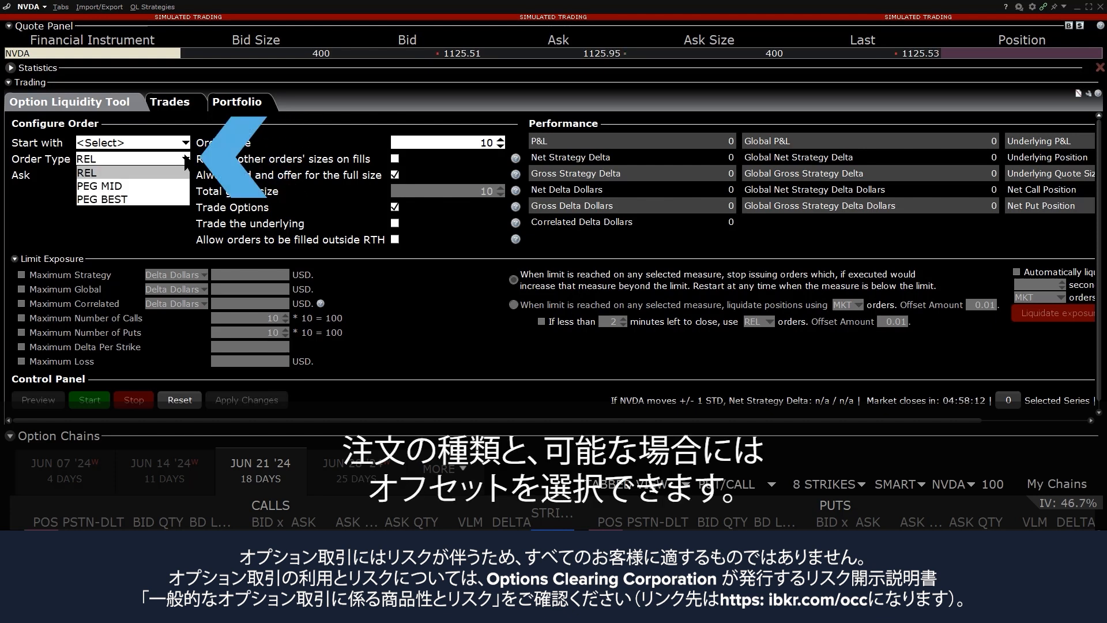
{"action": "left_click", "coordinate": [87, 170]}
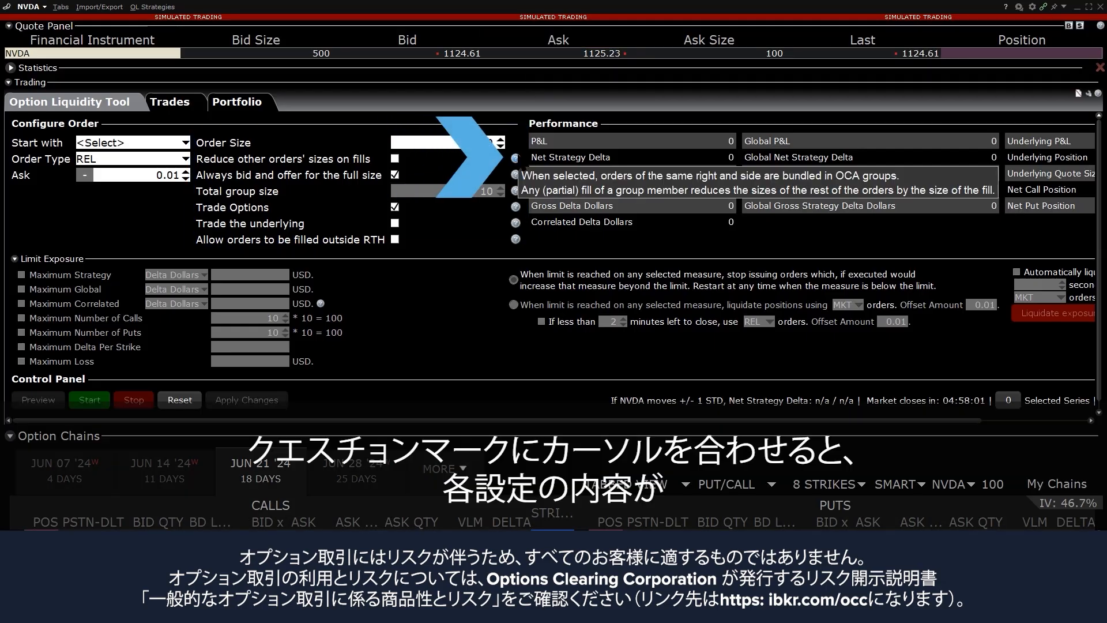
{"action": "mouse_move", "coordinate": [515, 174]}
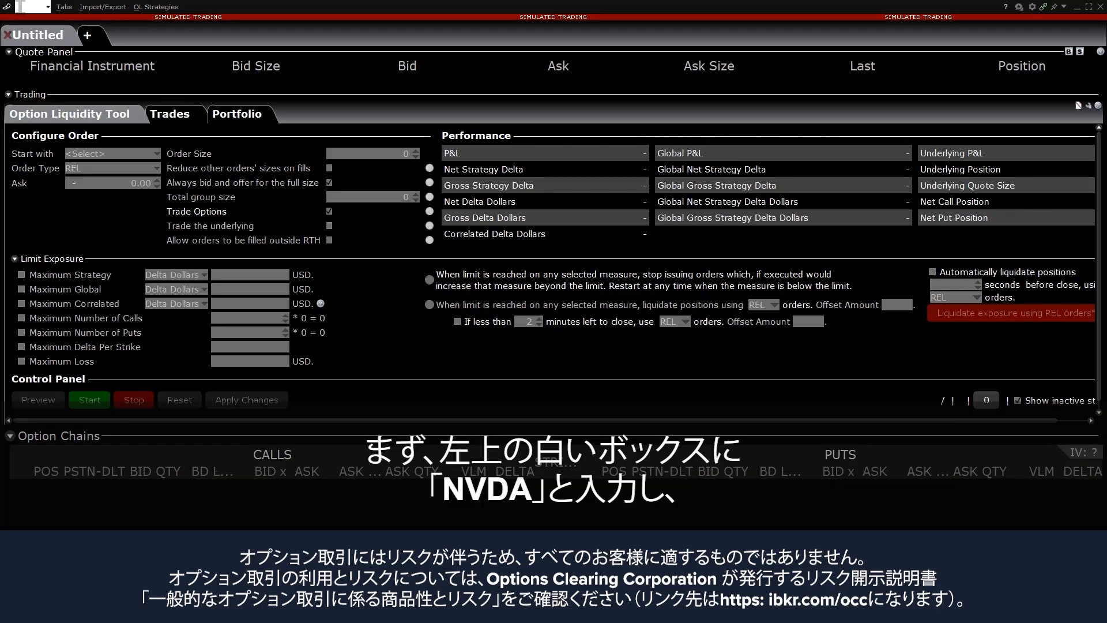
Load NVDA as a SMART-routed stock into the untitled strategy and start it with Buy And Sell Orders
{"action": "type", "text": "NVDA"}
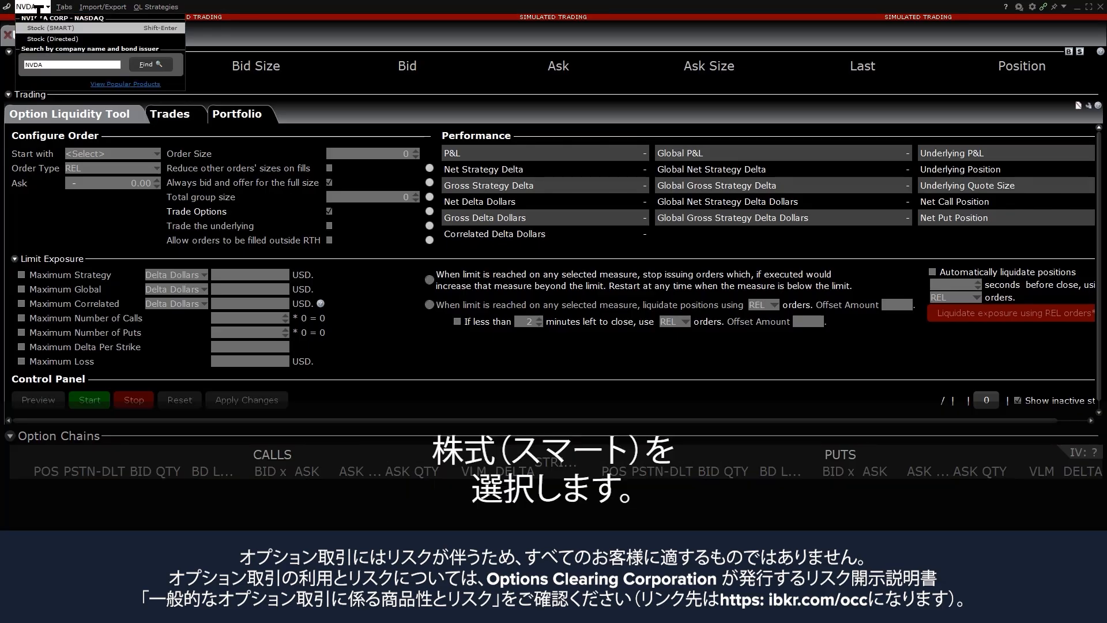
{"action": "left_click", "coordinate": [61, 28]}
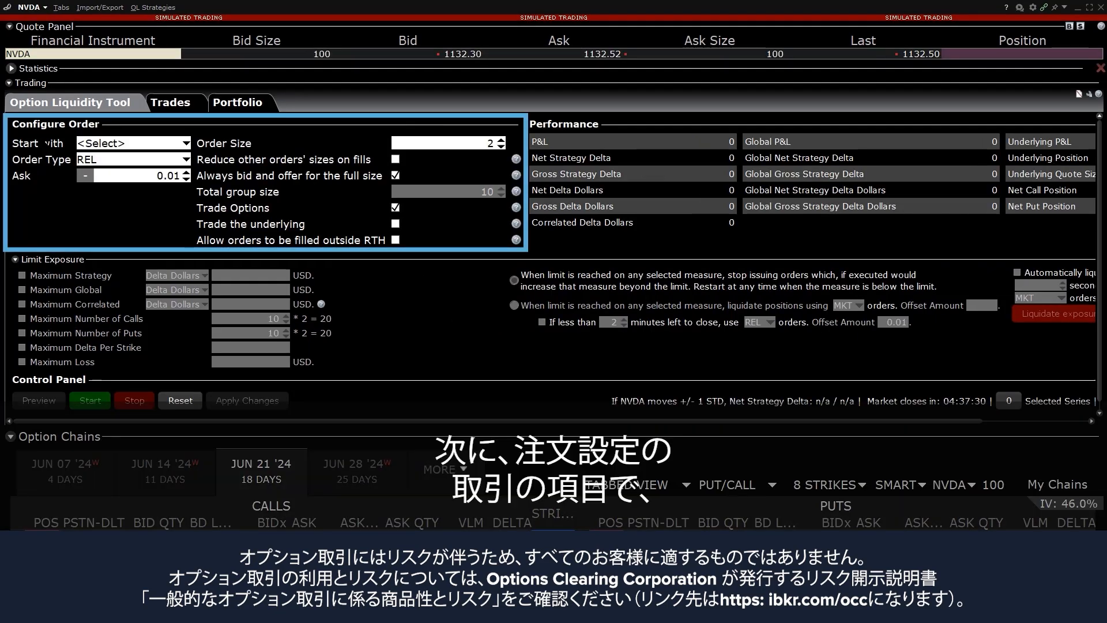
{"action": "left_click", "coordinate": [186, 142]}
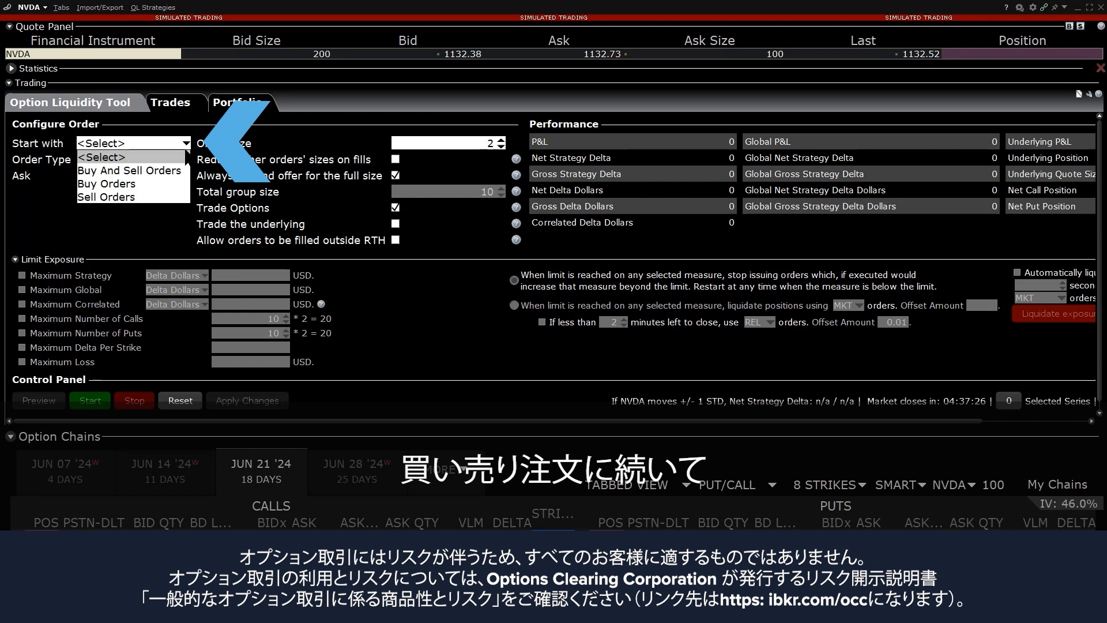
{"action": "left_click", "coordinate": [184, 171]}
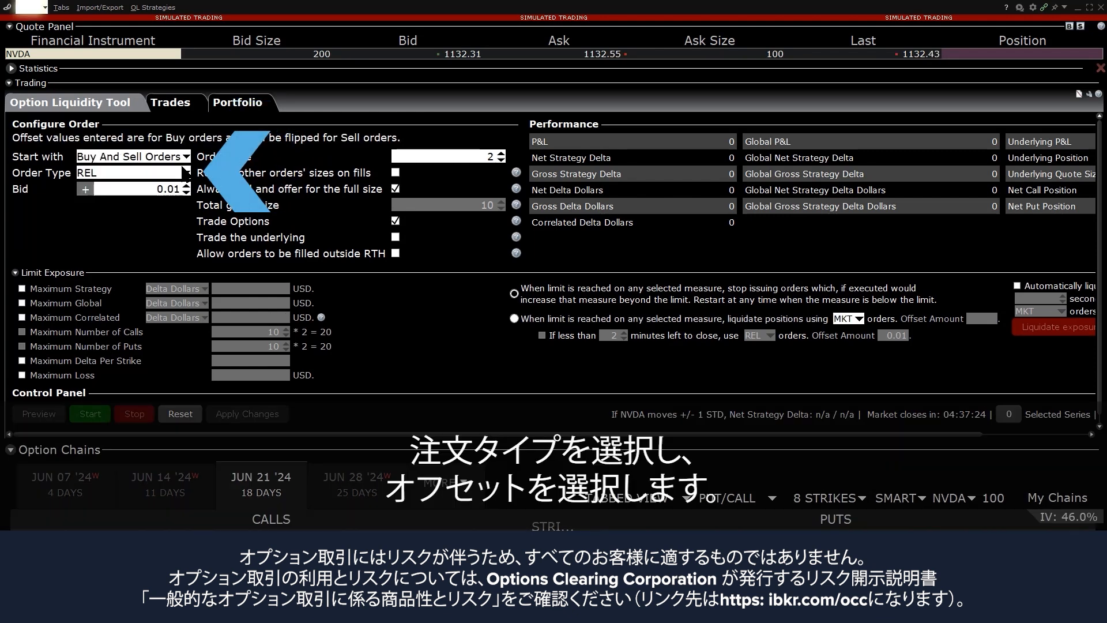
Choose REL as the order type and set the bid offset to +0.02
{"action": "left_click", "coordinate": [185, 173]}
{"action": "left_click", "coordinate": [185, 185]}
{"action": "left_click", "coordinate": [186, 186]}
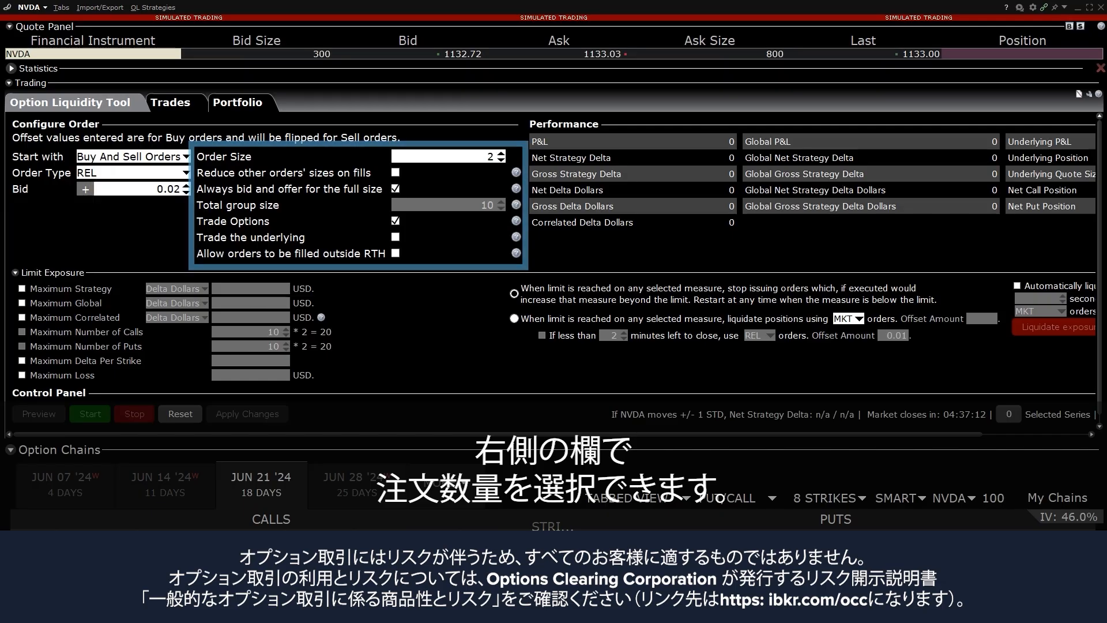
Raise the NVDA strategy's order size to 10
{"action": "left_click", "coordinate": [501, 154]}
{"action": "left_click", "coordinate": [501, 154]}
{"action": "left_click", "coordinate": [501, 154]}
{"action": "left_click", "coordinate": [501, 154]}
{"action": "left_click", "coordinate": [500, 154]}
{"action": "left_click", "coordinate": [501, 153]}
{"action": "left_click", "coordinate": [501, 153]}
{"action": "left_click", "coordinate": [500, 153]}
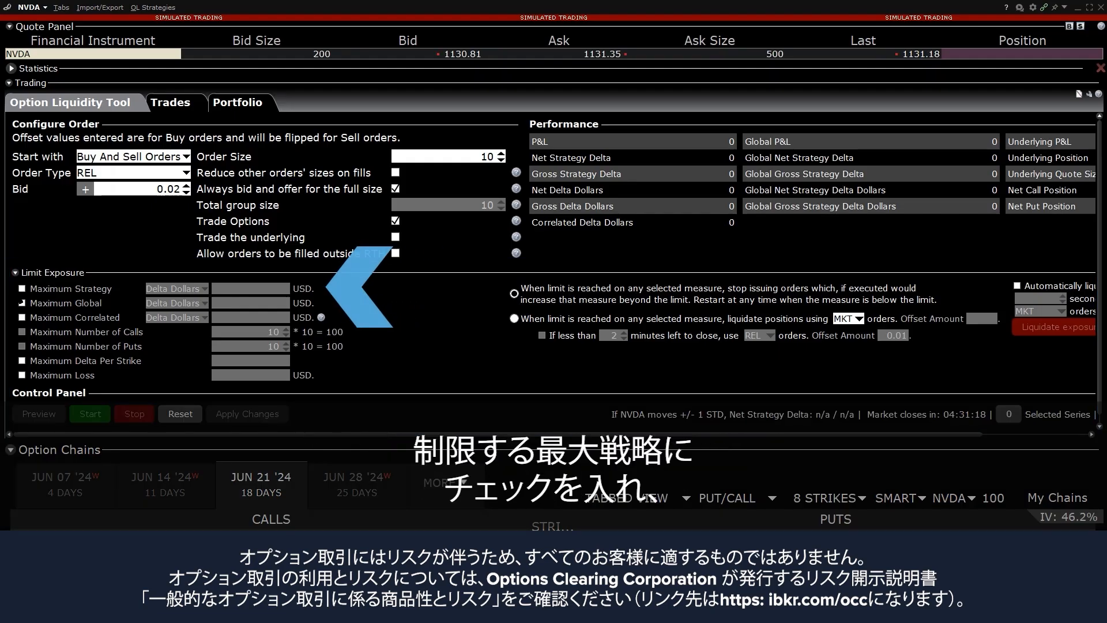
Enable the Maximum Strategy exposure limit, base it on Delta and set it to 5,000
{"action": "left_click", "coordinate": [22, 288]}
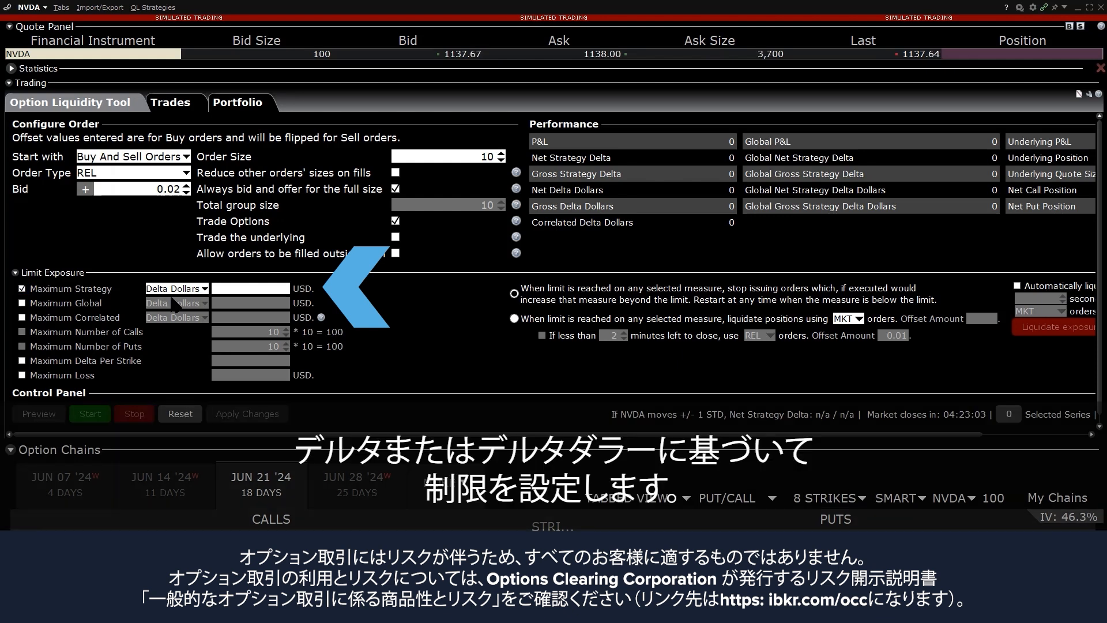
{"action": "left_click", "coordinate": [204, 289]}
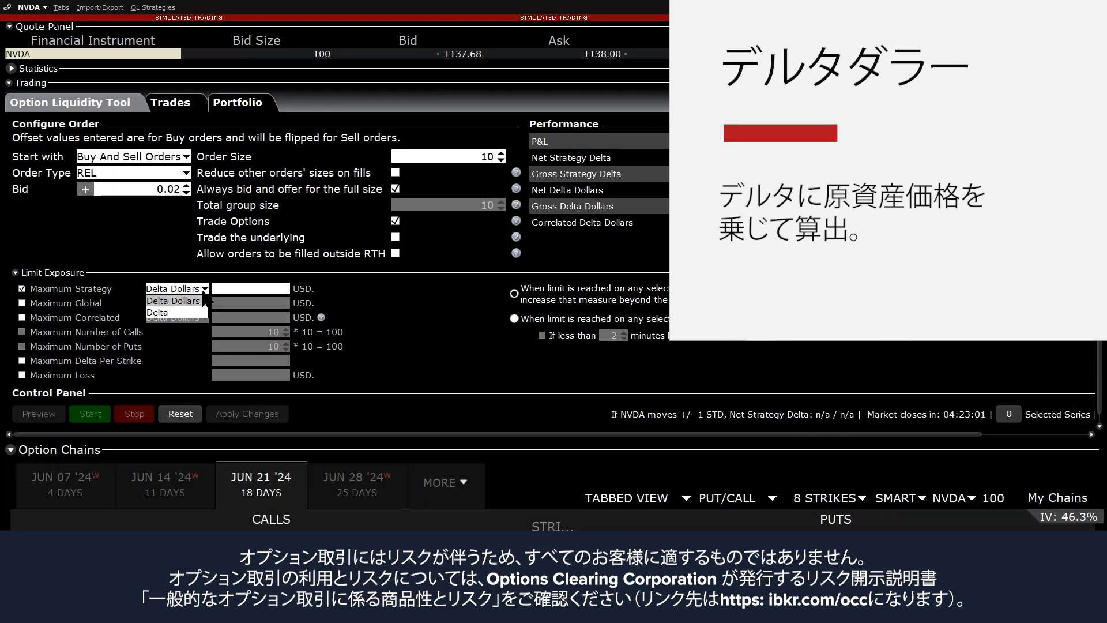
{"action": "left_click", "coordinate": [197, 312]}
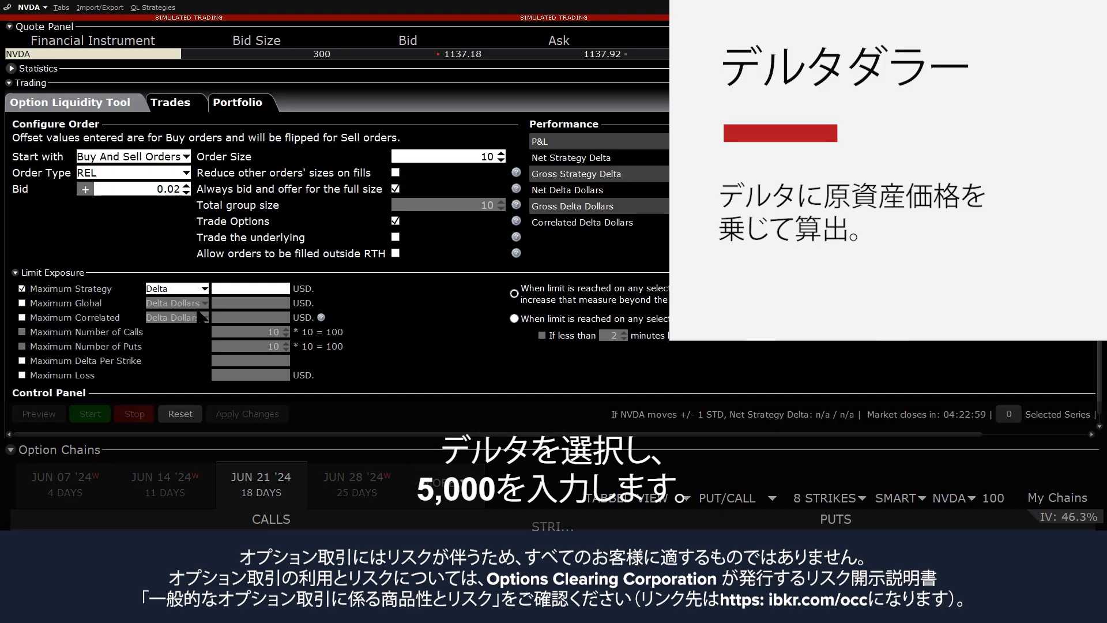
{"action": "type", "text": "5,000"}
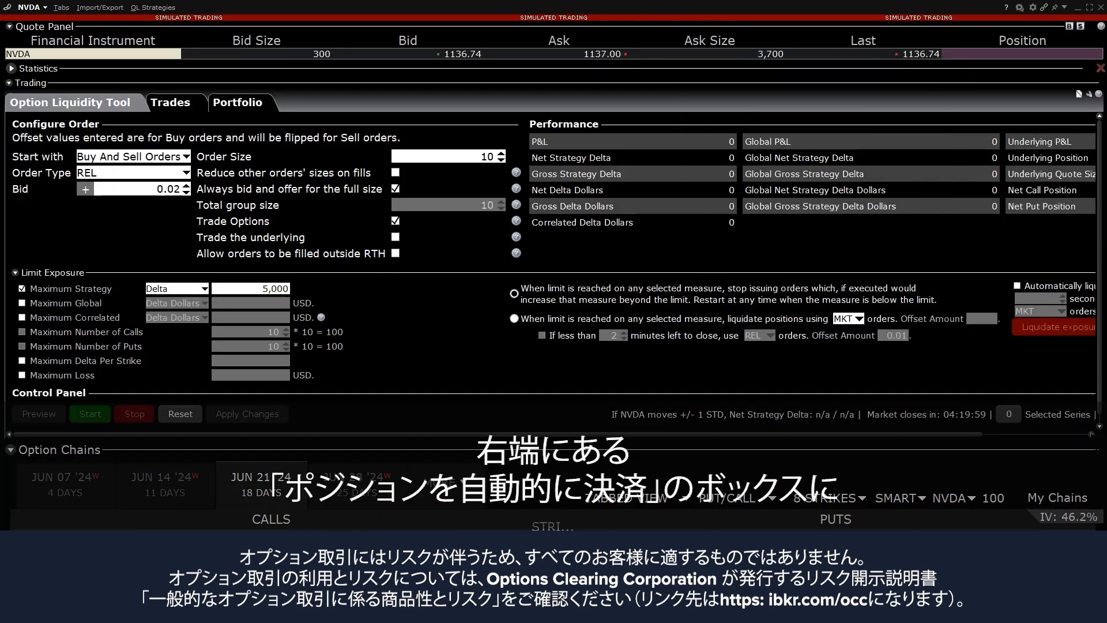
Enable automatic liquidation of positions 120 seconds before close using MKT orders
{"action": "left_click", "coordinate": [1091, 434]}
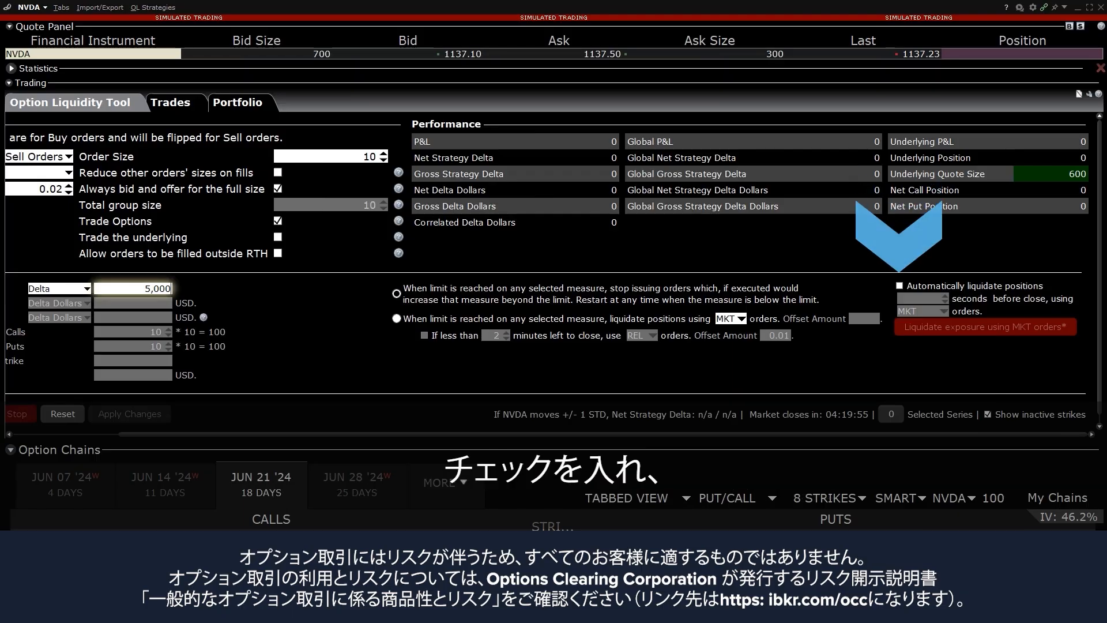
{"action": "left_click", "coordinate": [979, 285]}
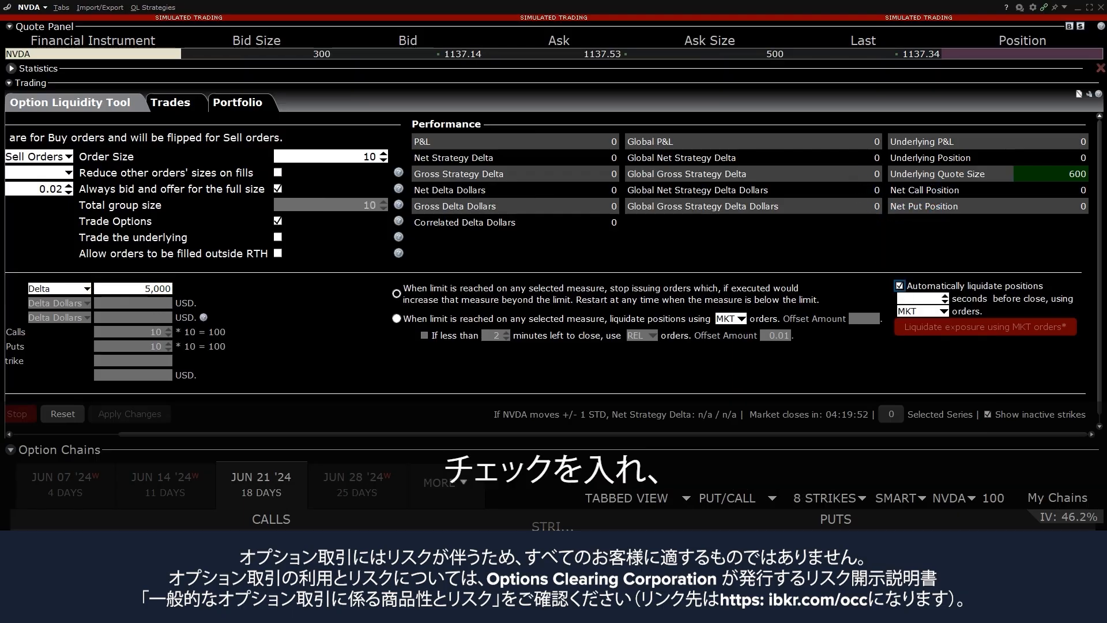
{"action": "type", "text": "120"}
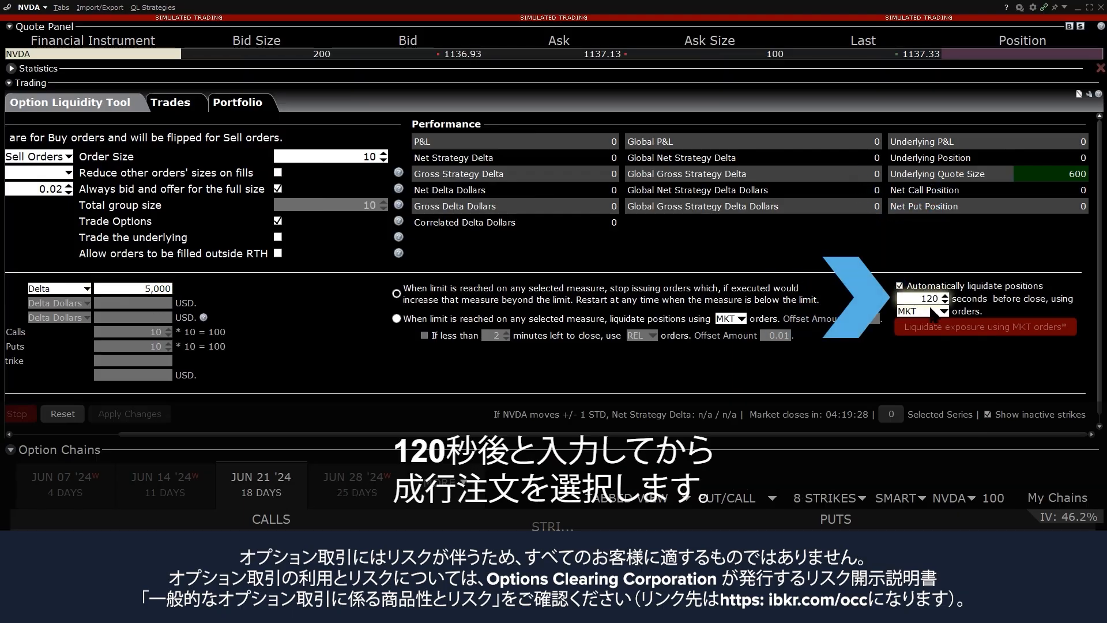
{"action": "left_click", "coordinate": [944, 310]}
{"action": "left_click", "coordinate": [921, 336]}
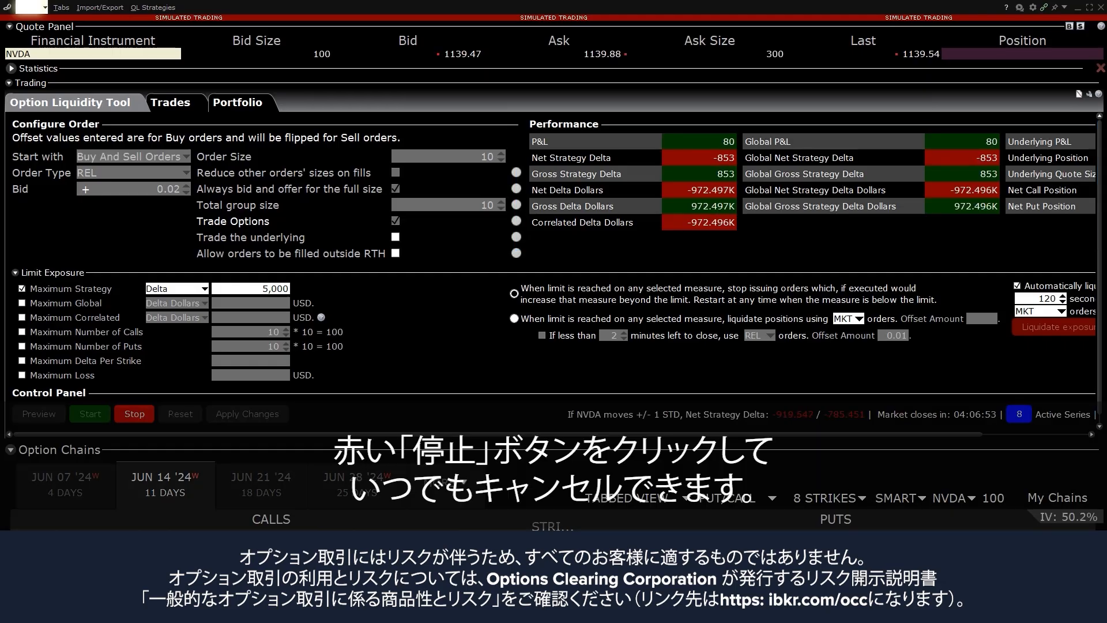
Stop the running NVDA strategy and add a new strategy
{"action": "left_click", "coordinate": [132, 414]}
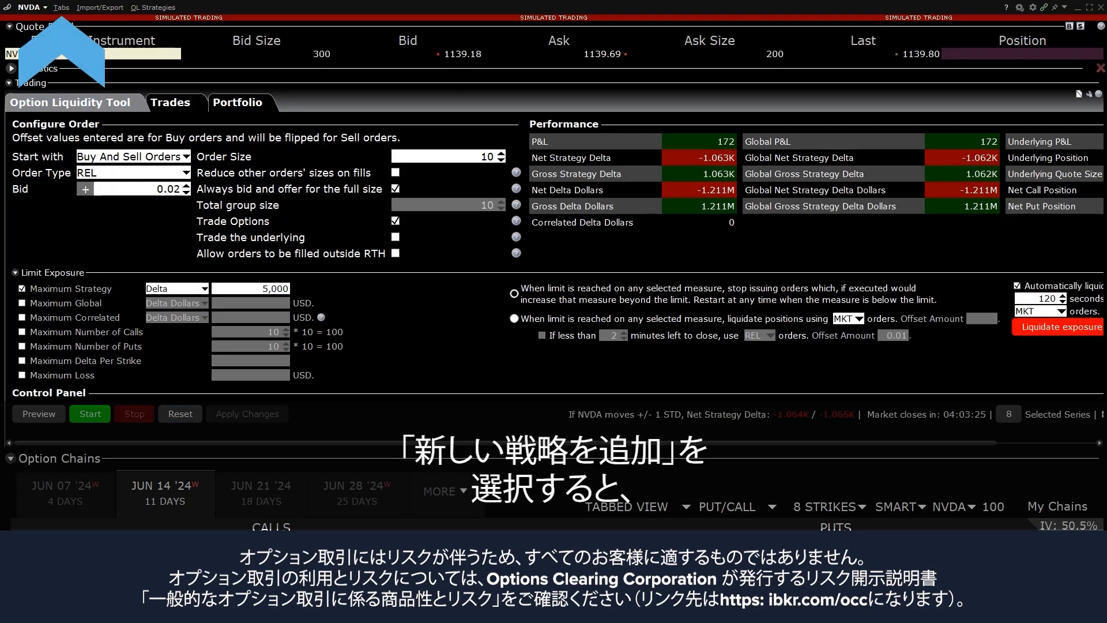
{"action": "left_click", "coordinate": [61, 8]}
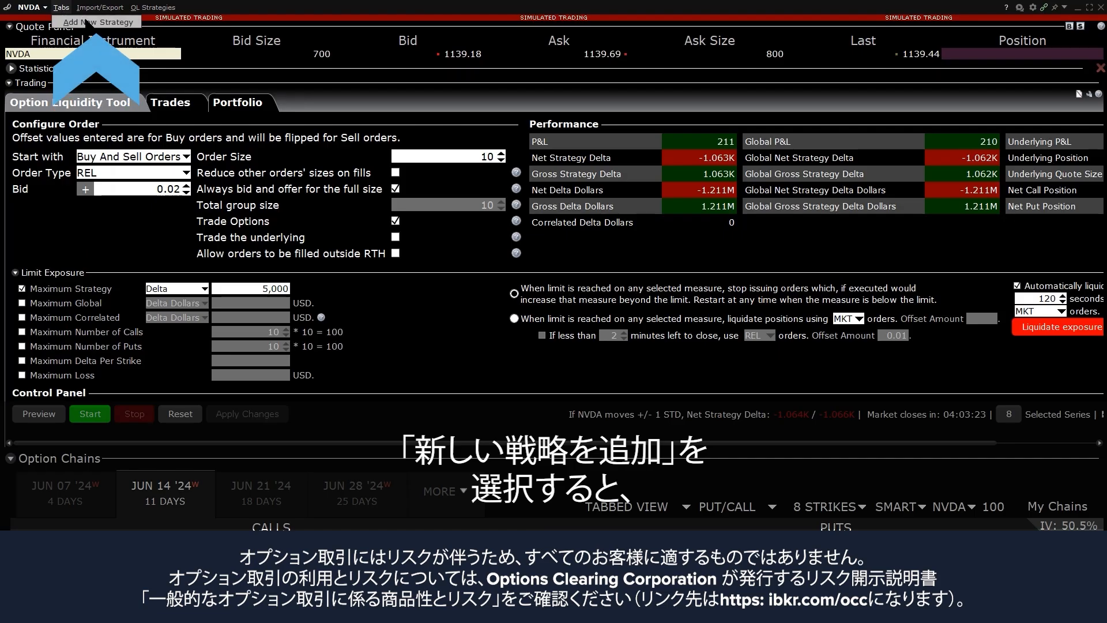
{"action": "left_click", "coordinate": [78, 22]}
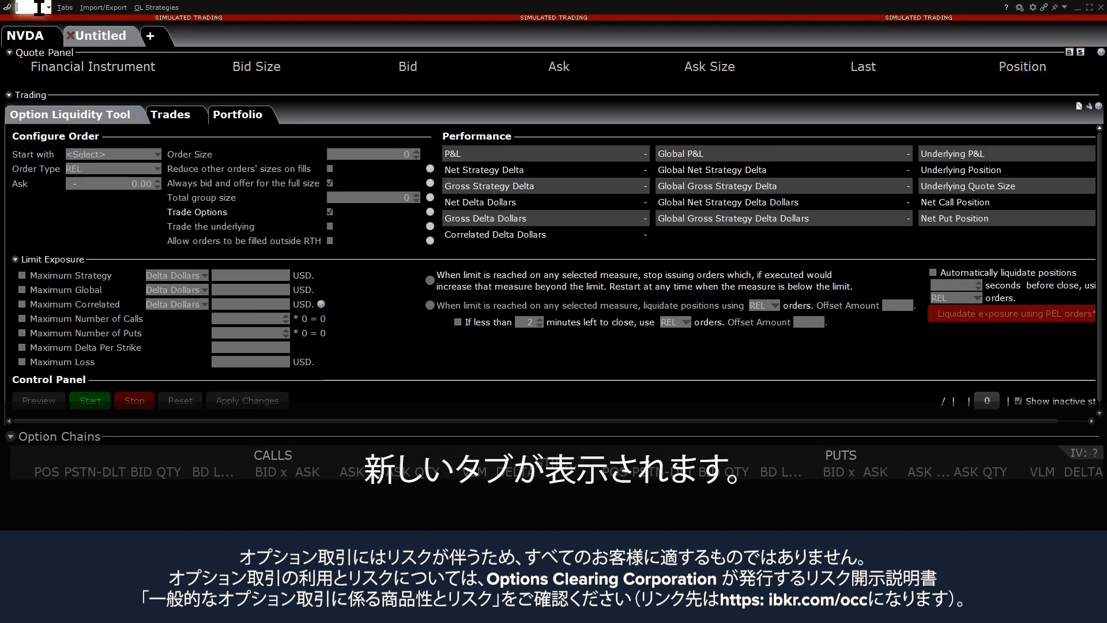
Load XOM as a SMART-routed stock into the new strategy and start it with Buy And Sell Orders
{"action": "type", "text": "XOM"}
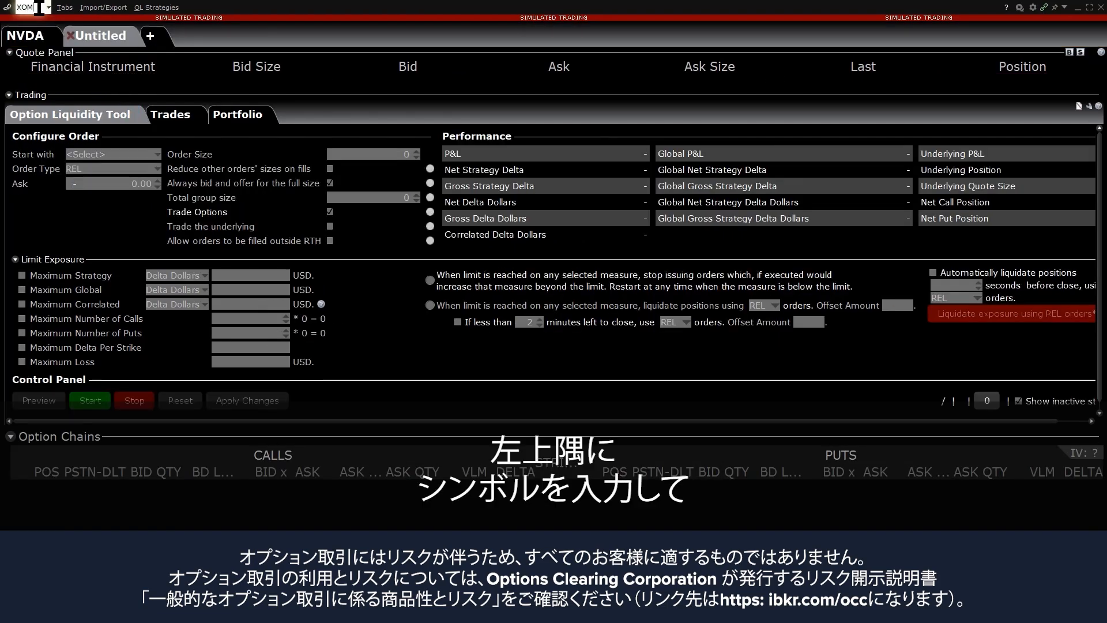
{"action": "key", "text": "Return"}
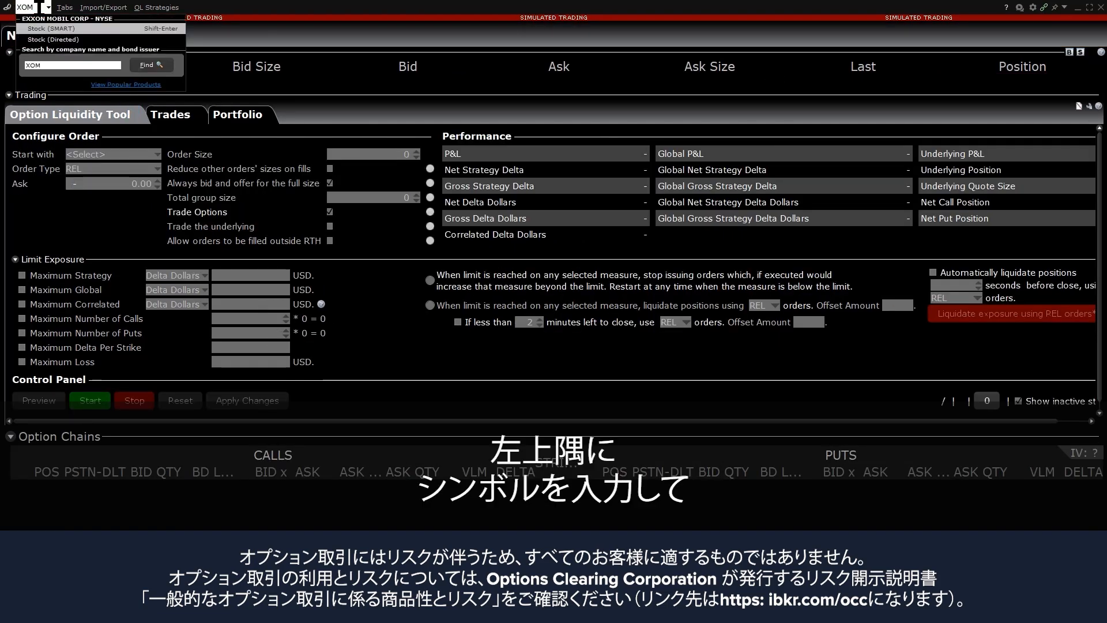
{"action": "left_click", "coordinate": [72, 29]}
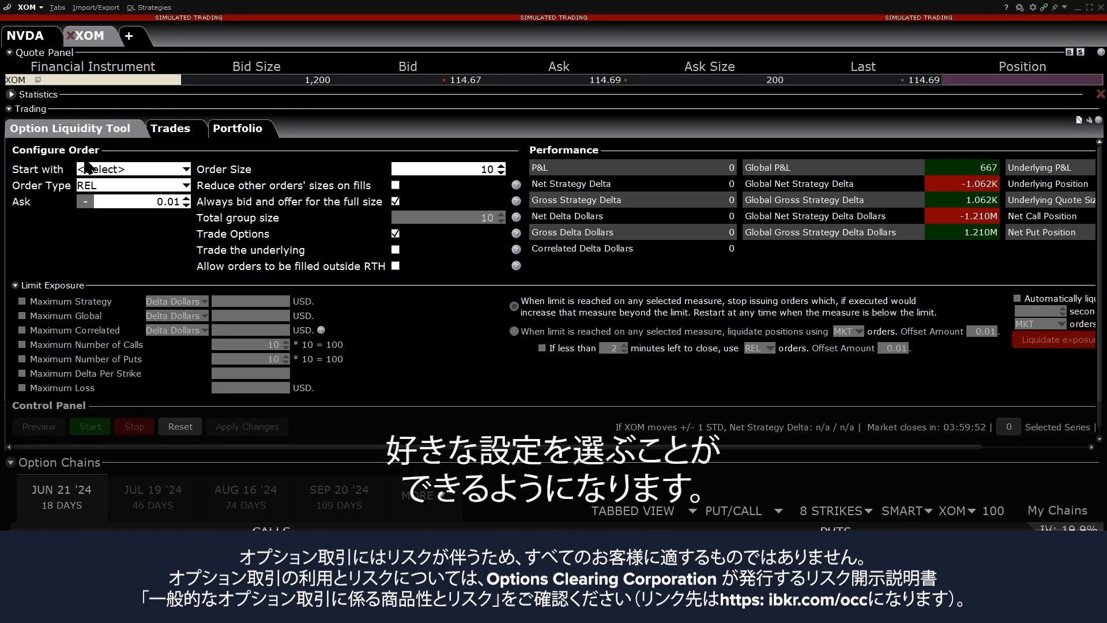
{"action": "left_click", "coordinate": [126, 170]}
{"action": "left_click", "coordinate": [127, 196]}
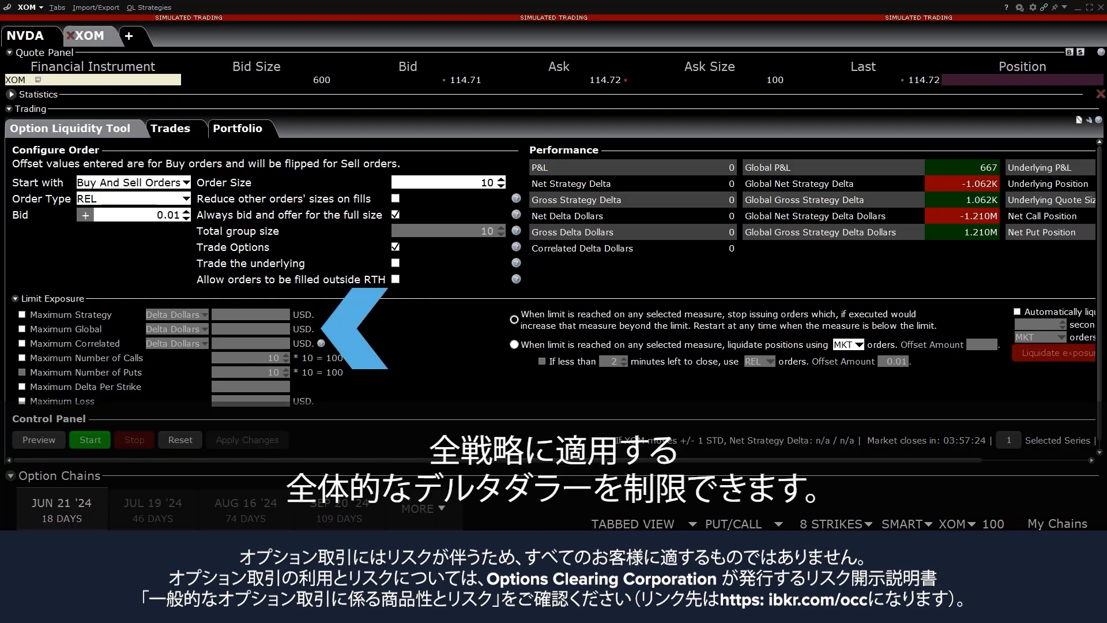
Enable the Maximum Global exposure limit for the XOM strategy in Delta Dollars and set it to 7,500
{"action": "left_click", "coordinate": [22, 329]}
{"action": "left_click", "coordinate": [257, 329]}
{"action": "type", "text": "7,5"}
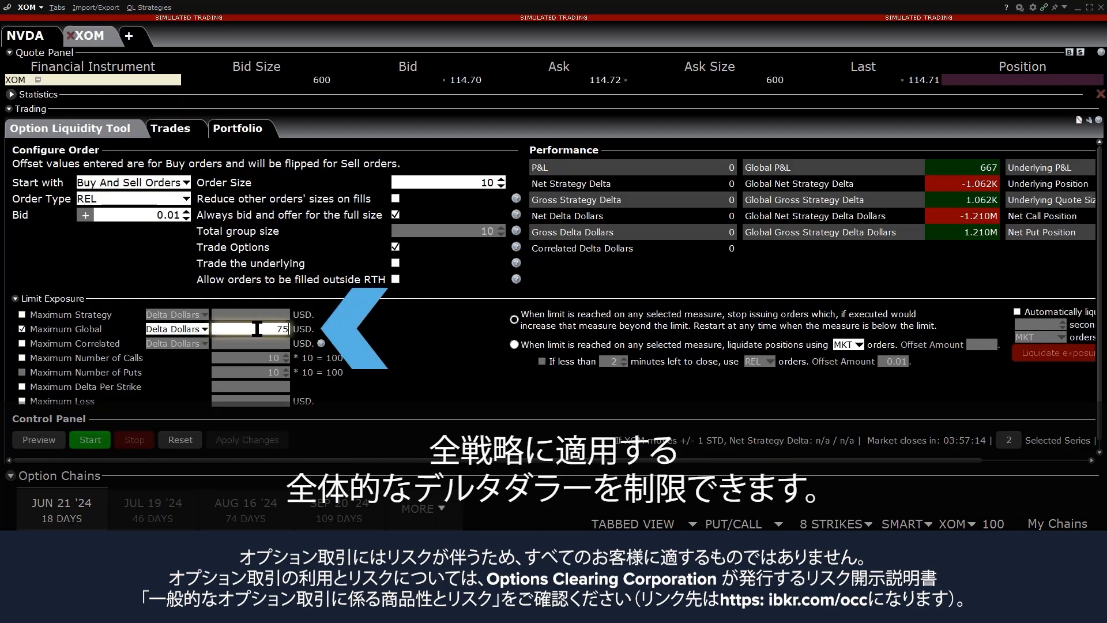
{"action": "type", "text": "00"}
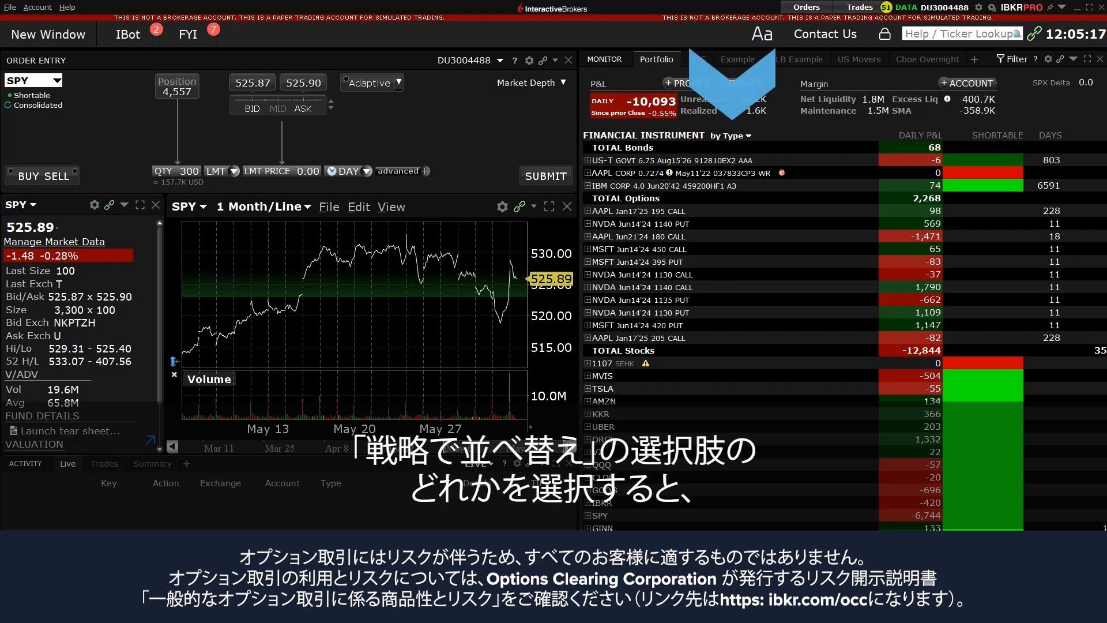
Group the portfolio by strategy, sorted alphabetically, and expand the NVDA-OptLiq group
{"action": "left_click", "coordinate": [743, 136]}
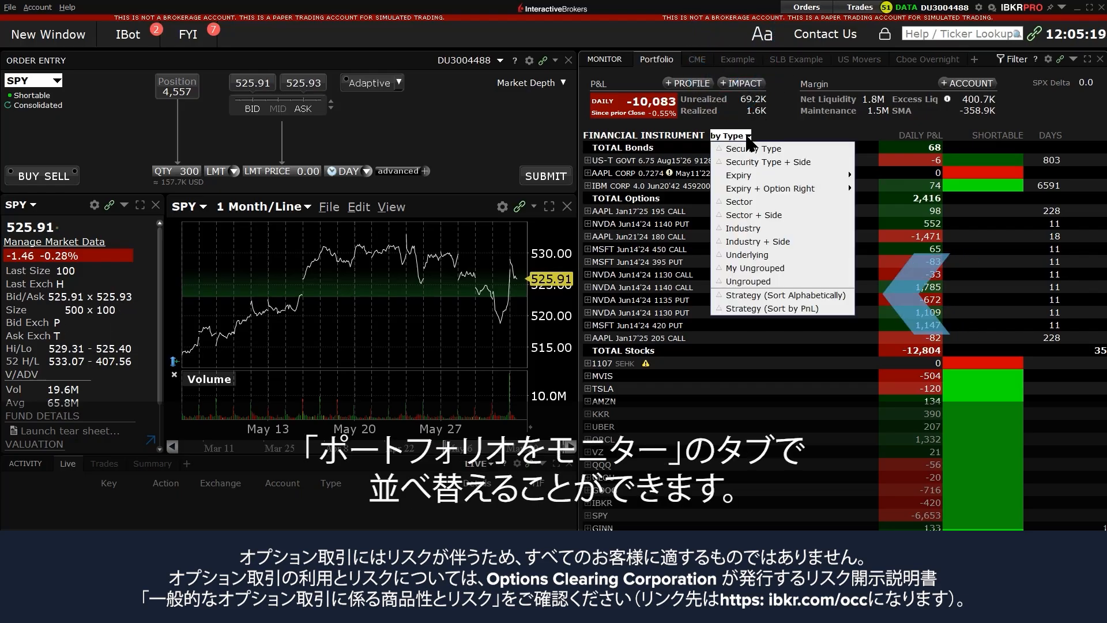
{"action": "left_click", "coordinate": [830, 295]}
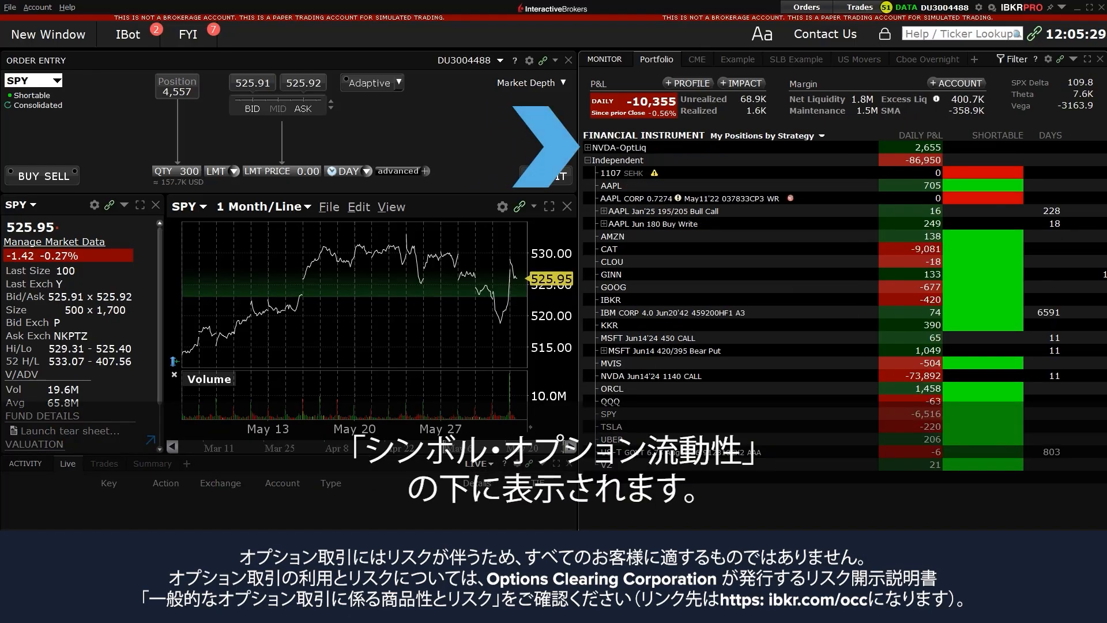
{"action": "left_click", "coordinate": [587, 148]}
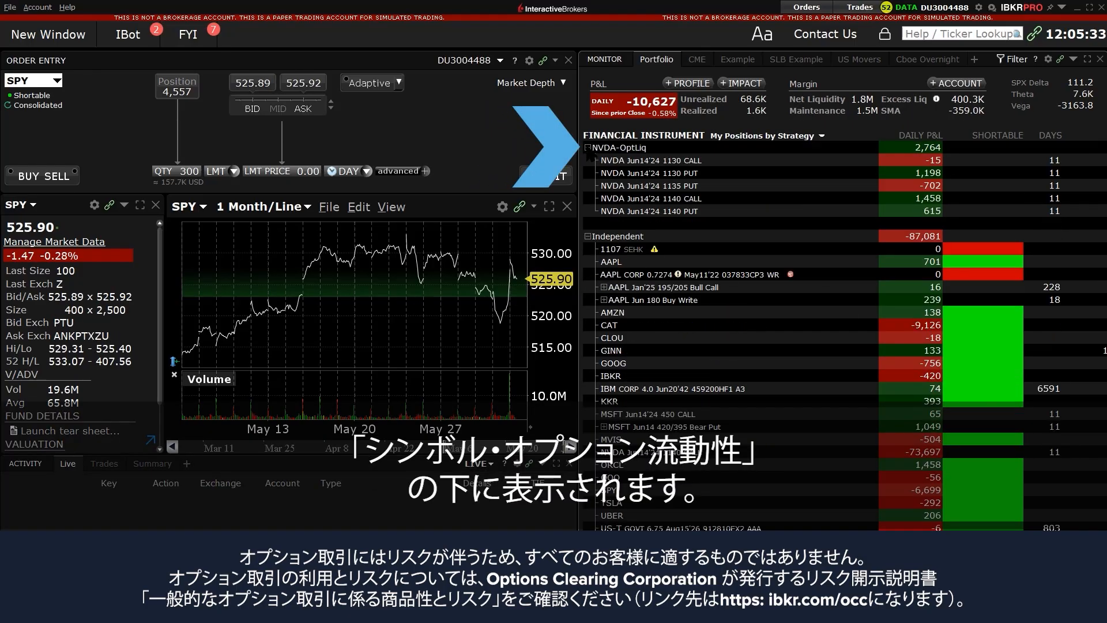